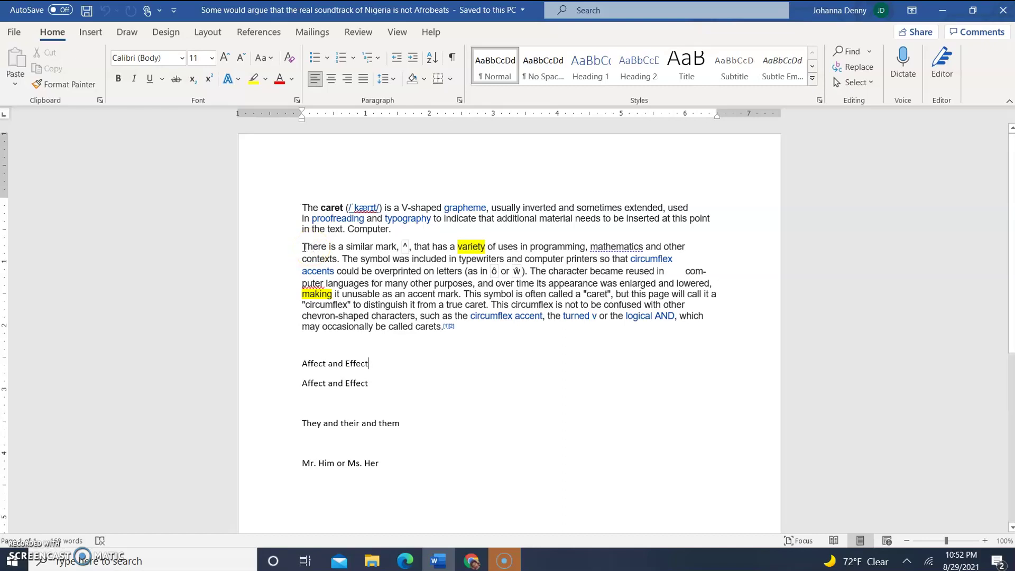
Select the word 'There' in the document text.
click(305, 247)
drag(312, 247, 325, 247)
click(315, 251)
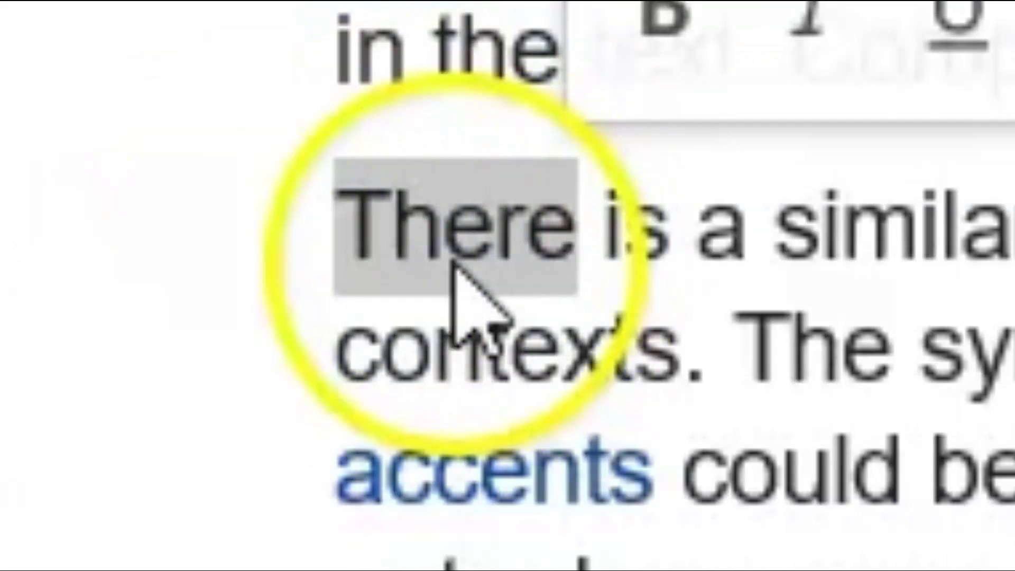
drag(480, 272, 346, 275)
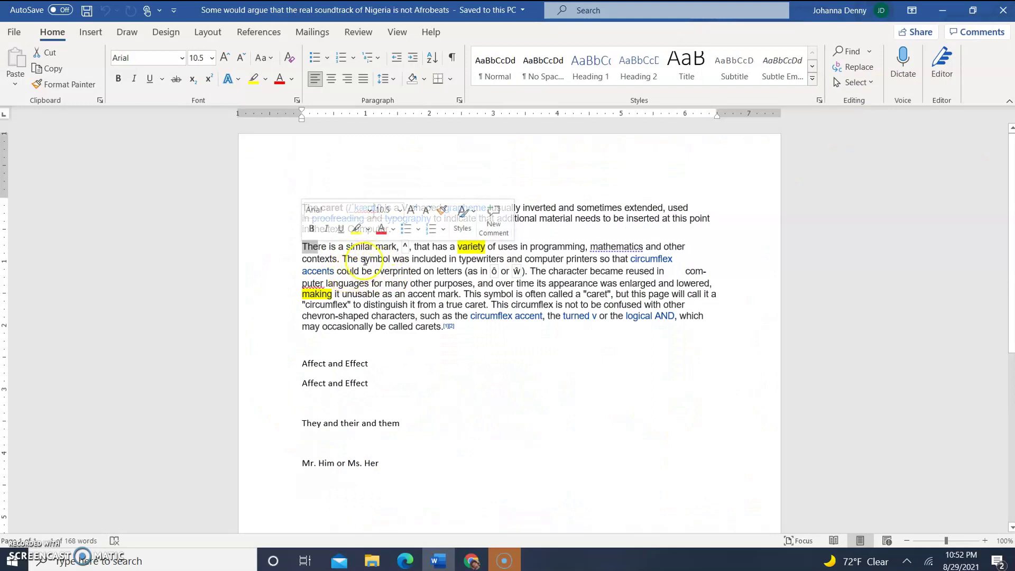
Select the letters 'othe' and then 'ther' inside the word 'other'.
click(668, 247)
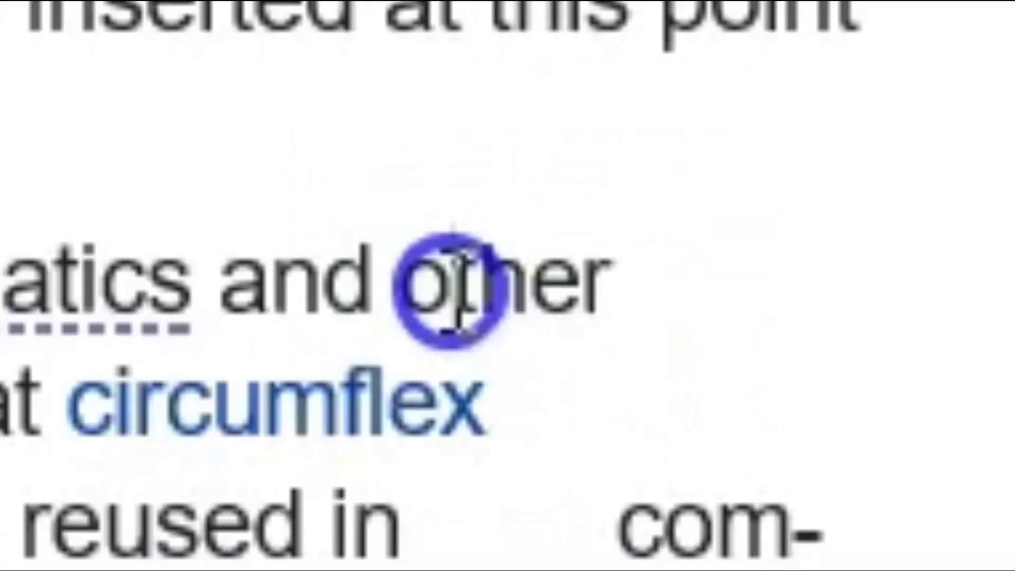
click(667, 247)
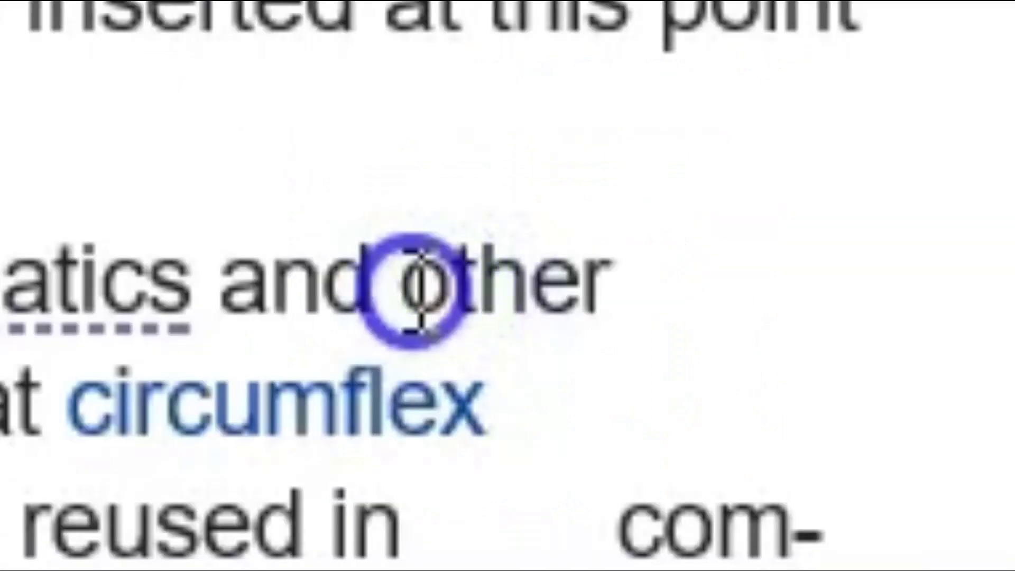
drag(418, 290, 587, 291)
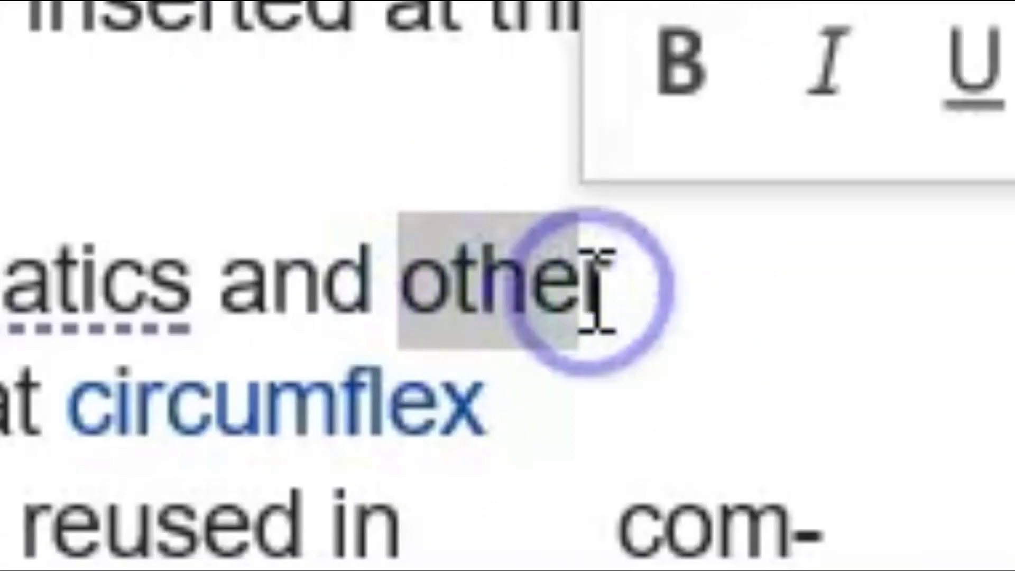
click(431, 293)
drag(462, 294, 571, 292)
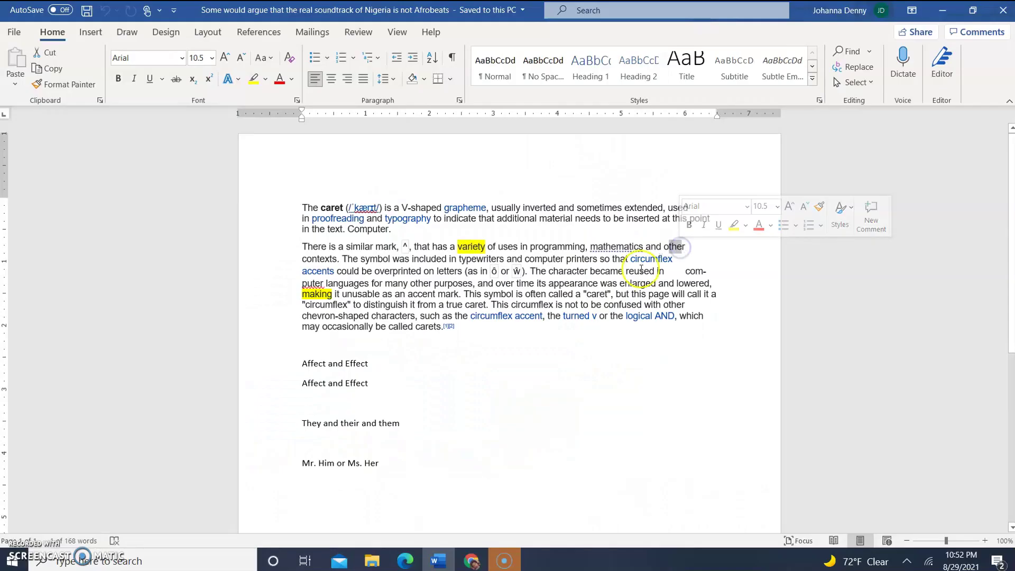
click(540, 298)
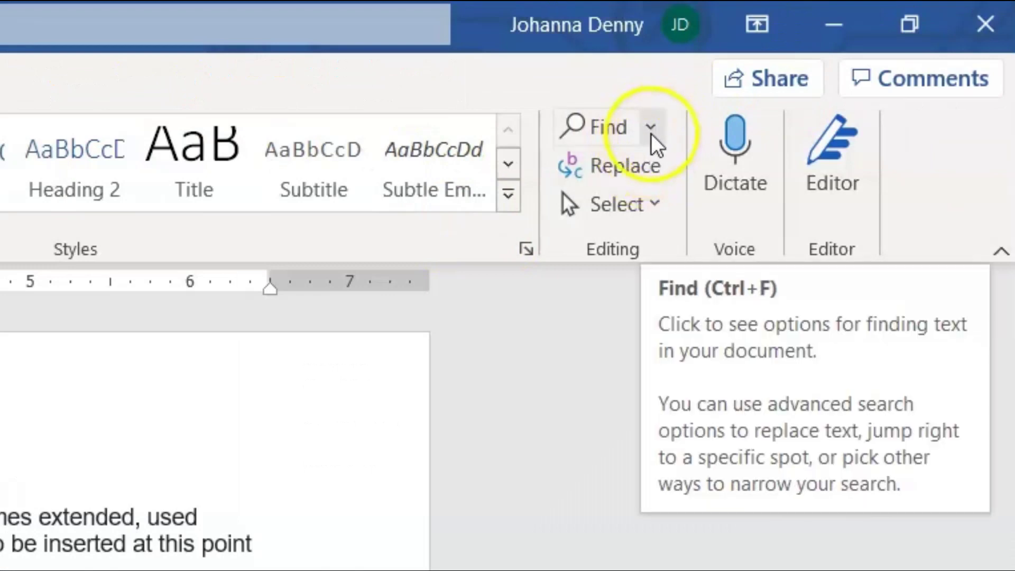
Open Advanced Find and expand the full search options with More >>.
click(657, 131)
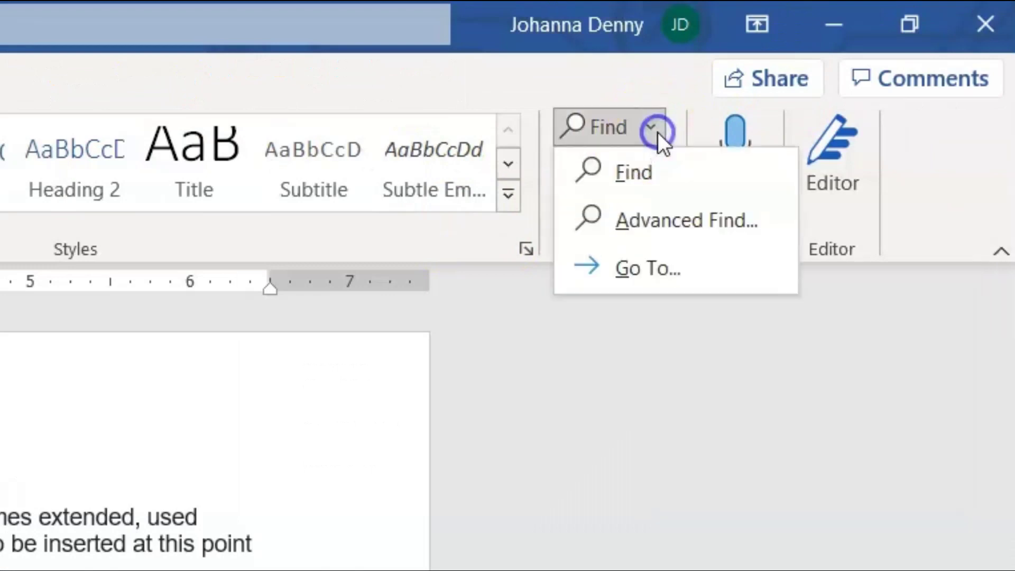
click(658, 220)
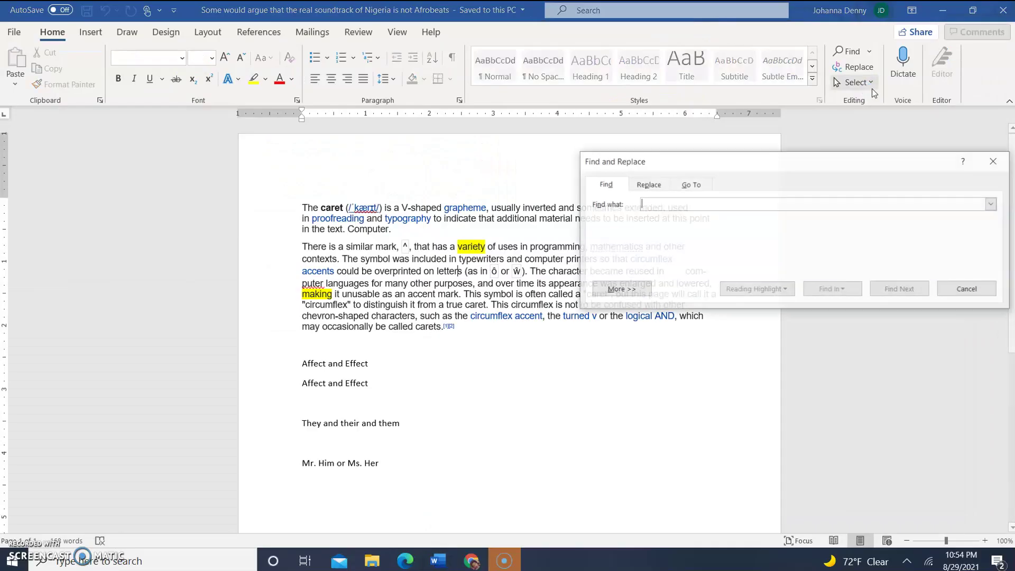
drag(766, 159, 517, 183)
click(366, 316)
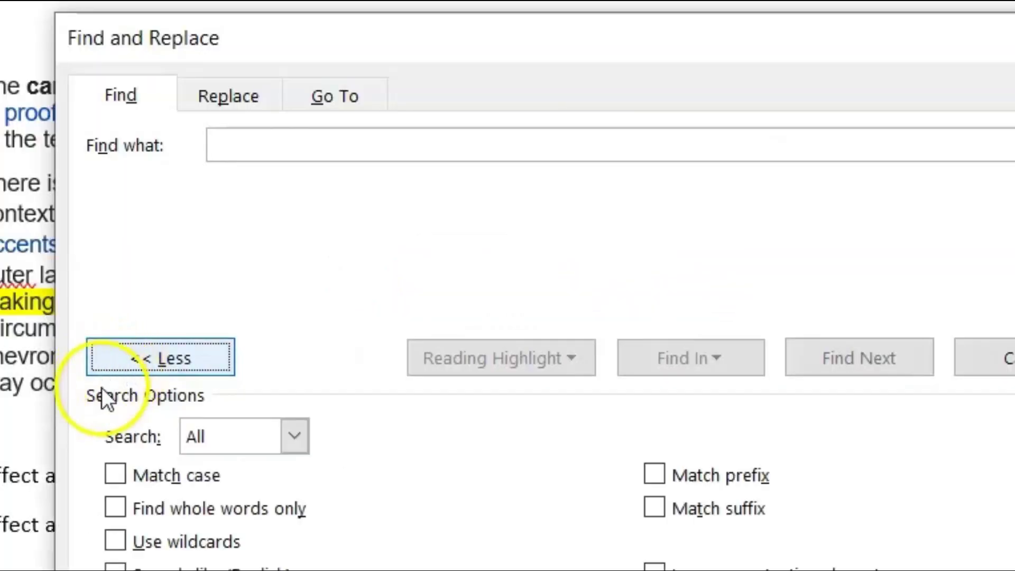
Leave Find whole words only unchecked, position the dialog aside, and focus the empty Find what box.
click(124, 515)
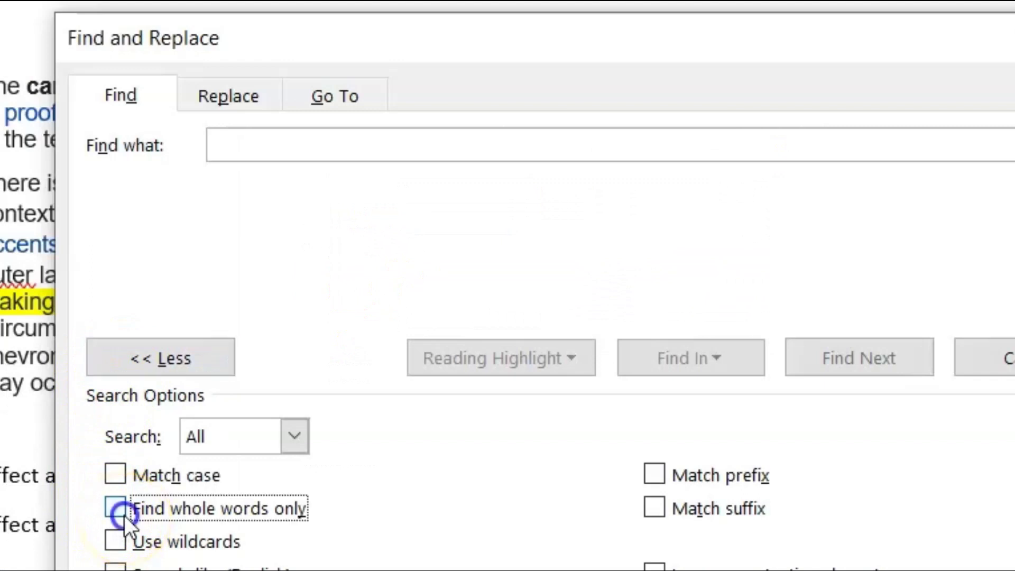
click(117, 514)
drag(443, 191, 648, 264)
click(633, 303)
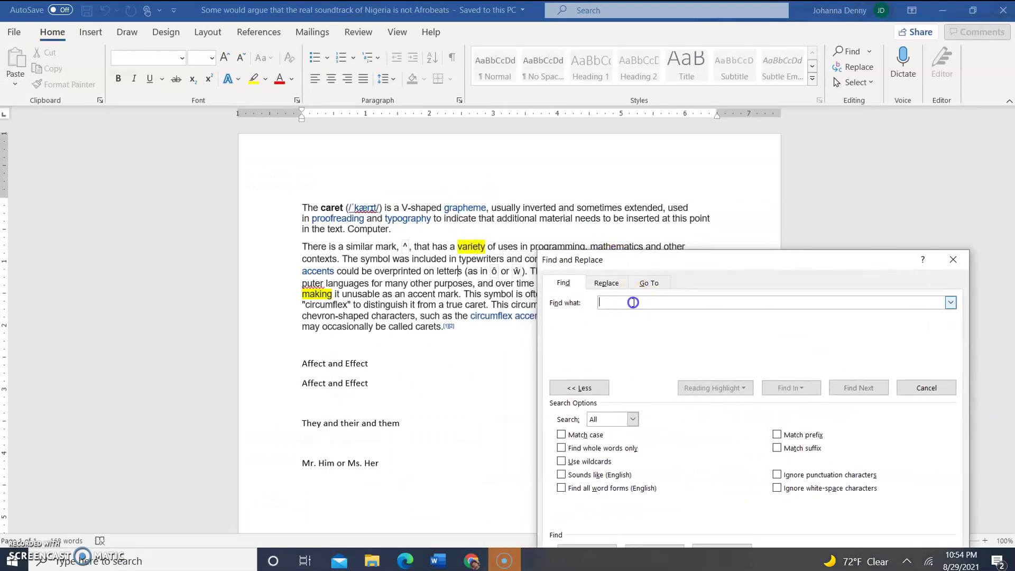
drag(650, 267, 591, 286)
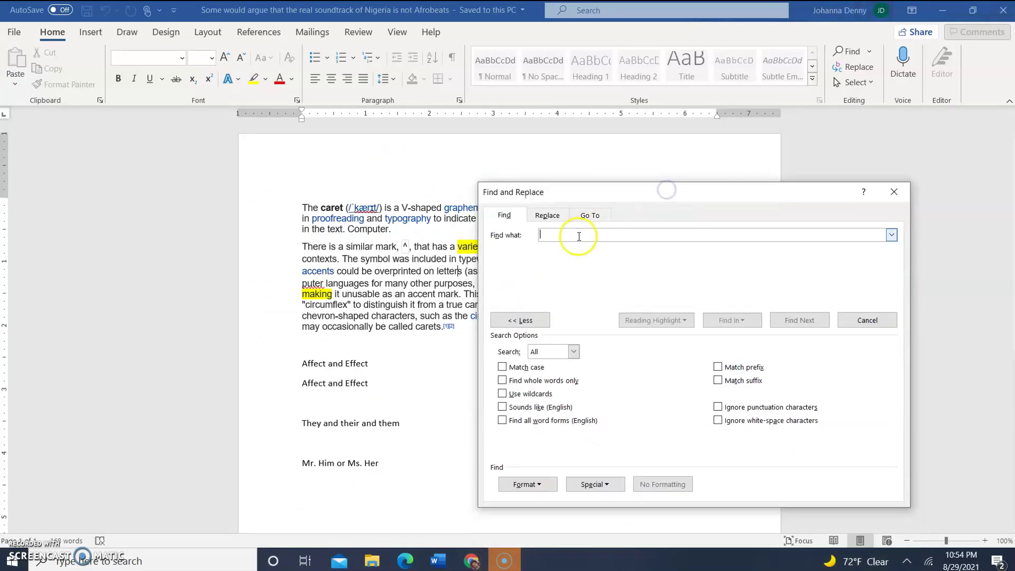
click(338, 373)
Search for 'the' and step through matches inside They, their and them, wrapping to the opening The.
text(the)
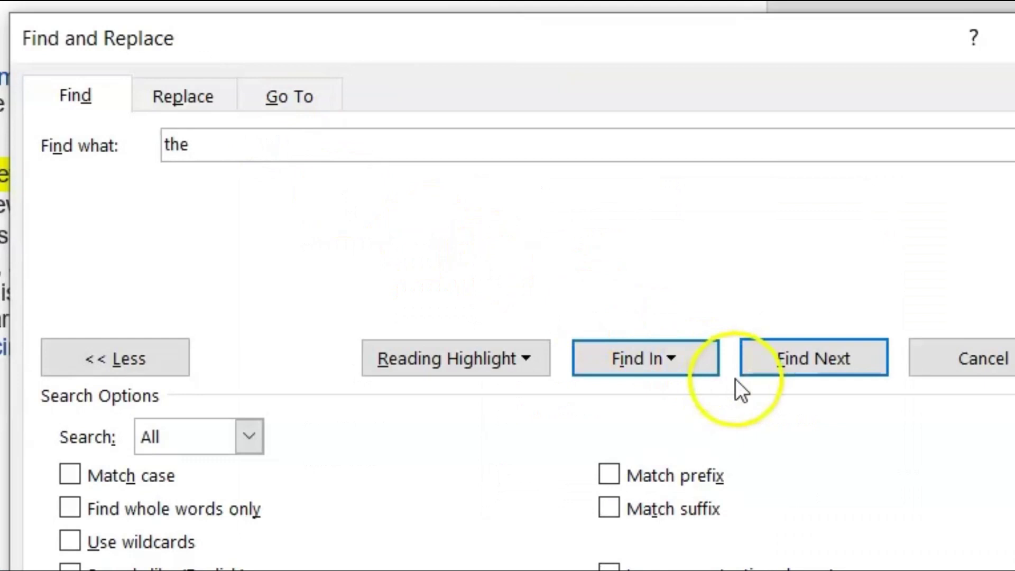
click(785, 362)
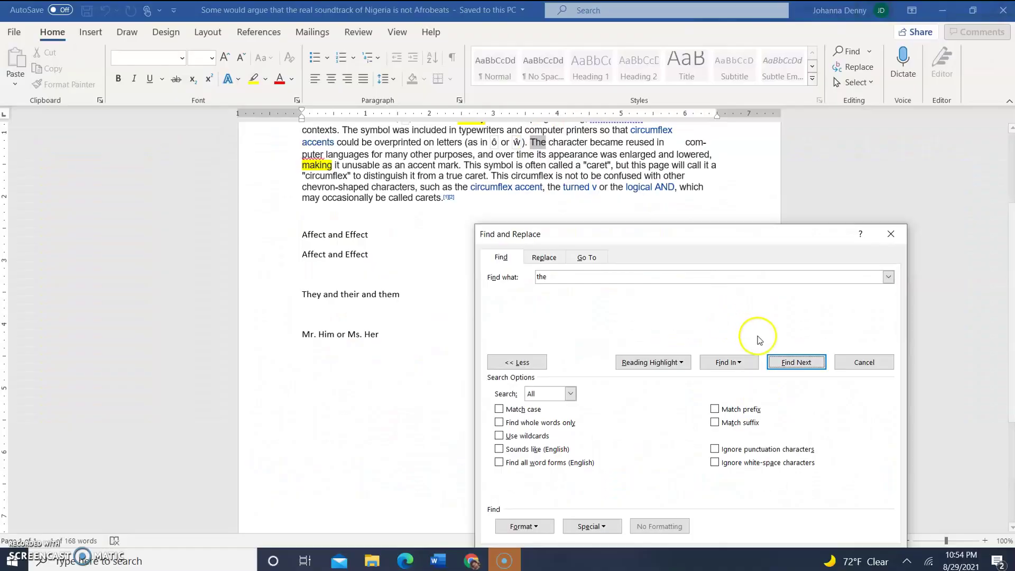
click(729, 358)
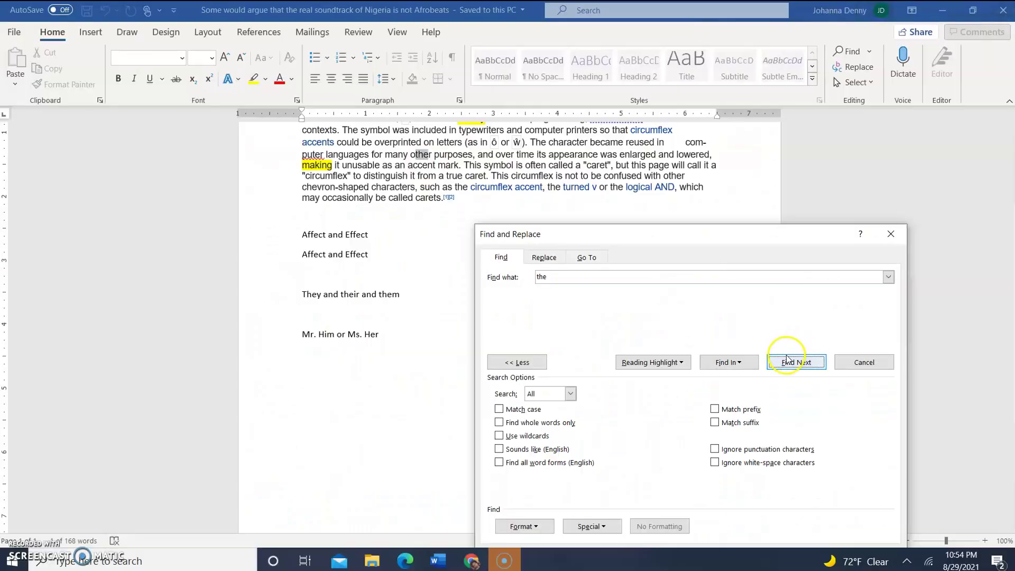
click(788, 362)
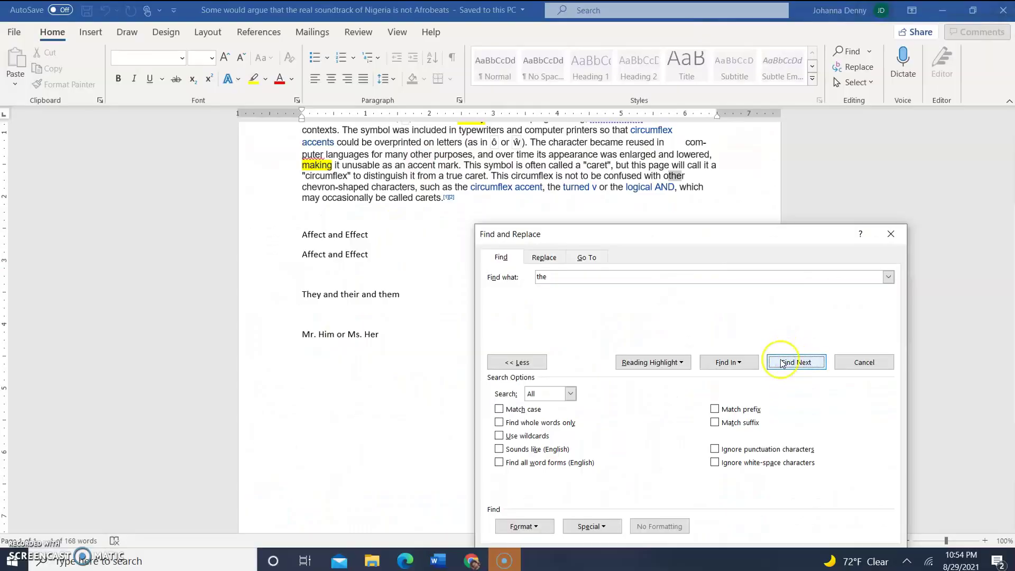
click(784, 362)
click(789, 363)
click(788, 363)
click(788, 363)
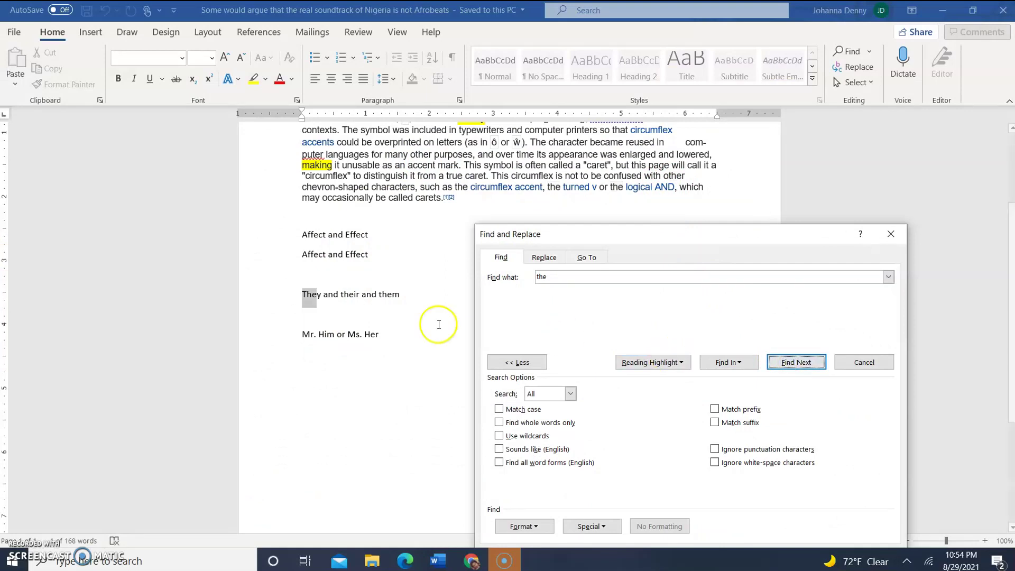
click(803, 368)
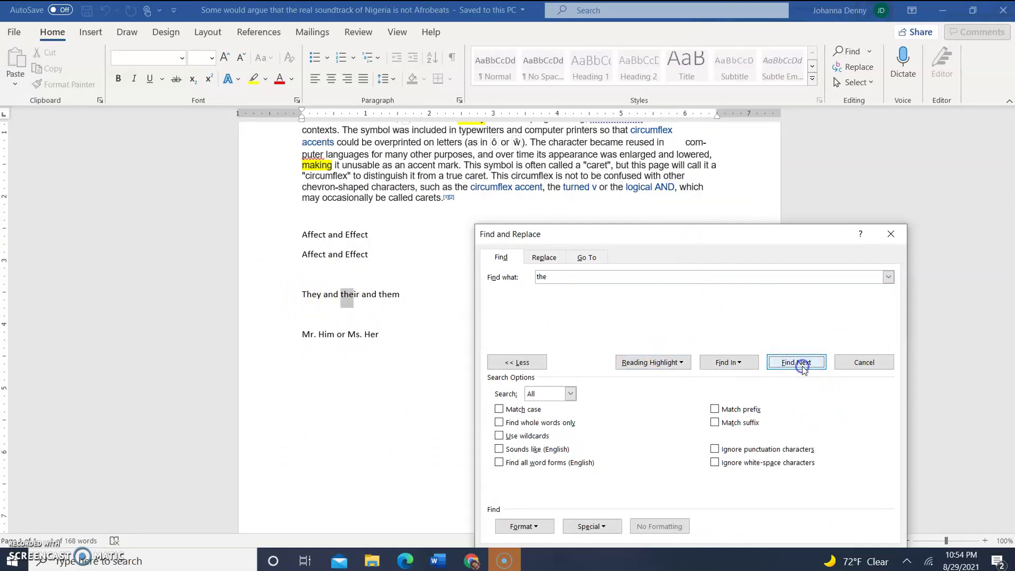
click(802, 366)
click(802, 366)
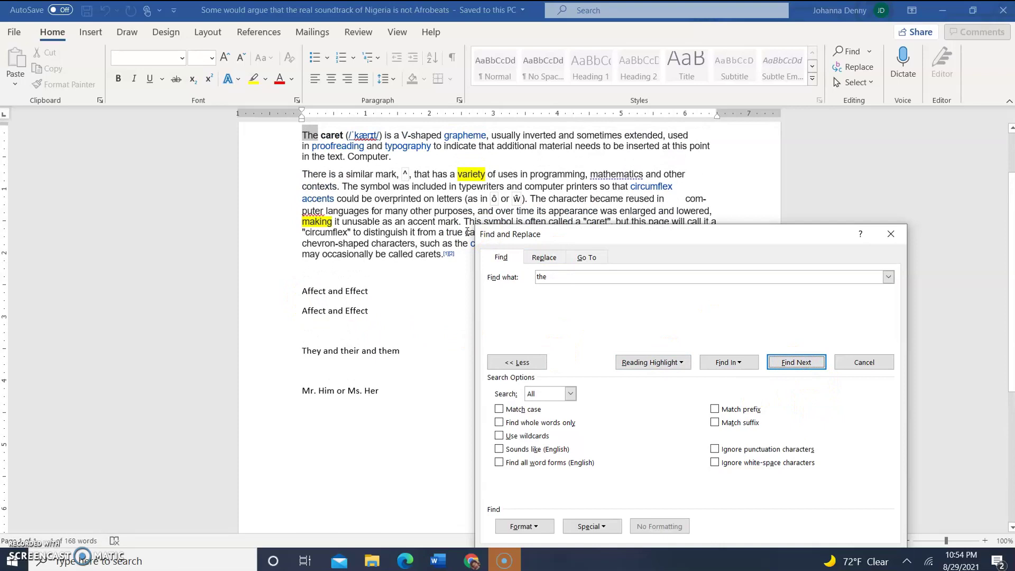
click(370, 169)
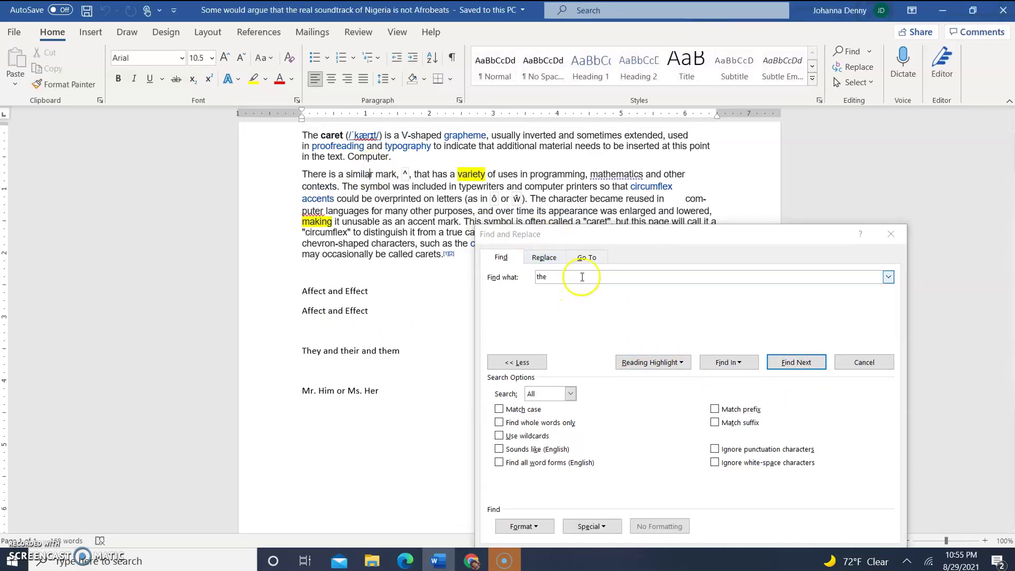
Clear the search term, tick Find whole words only, and re-enter 'the' in Find what.
click(483, 249)
click(513, 268)
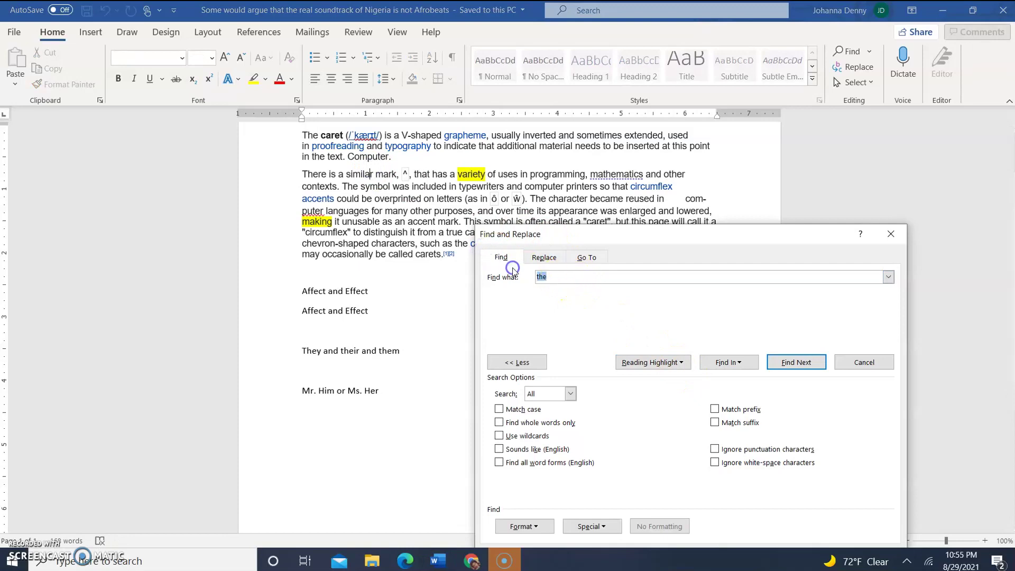
key(BackSpace)
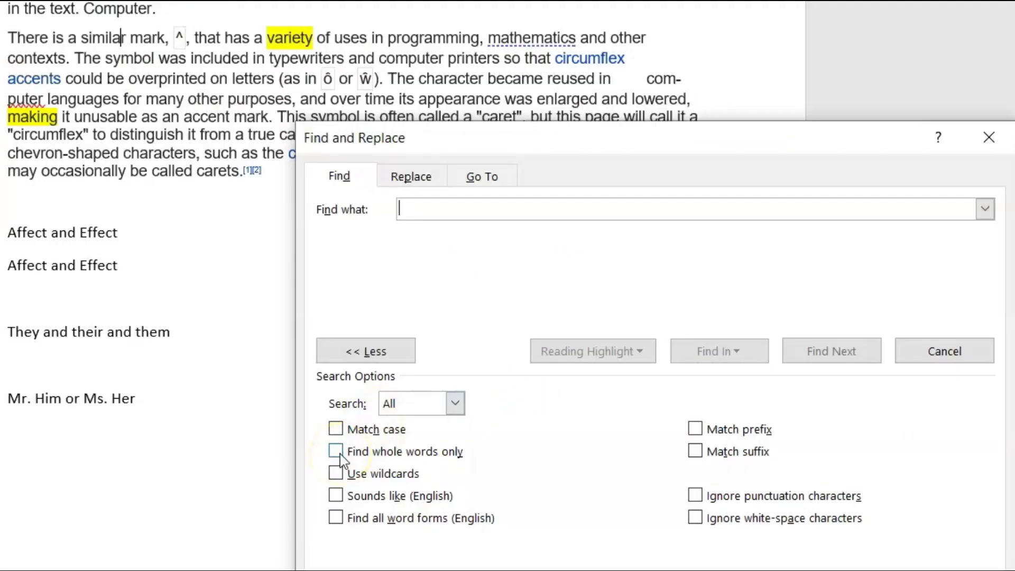
click(500, 423)
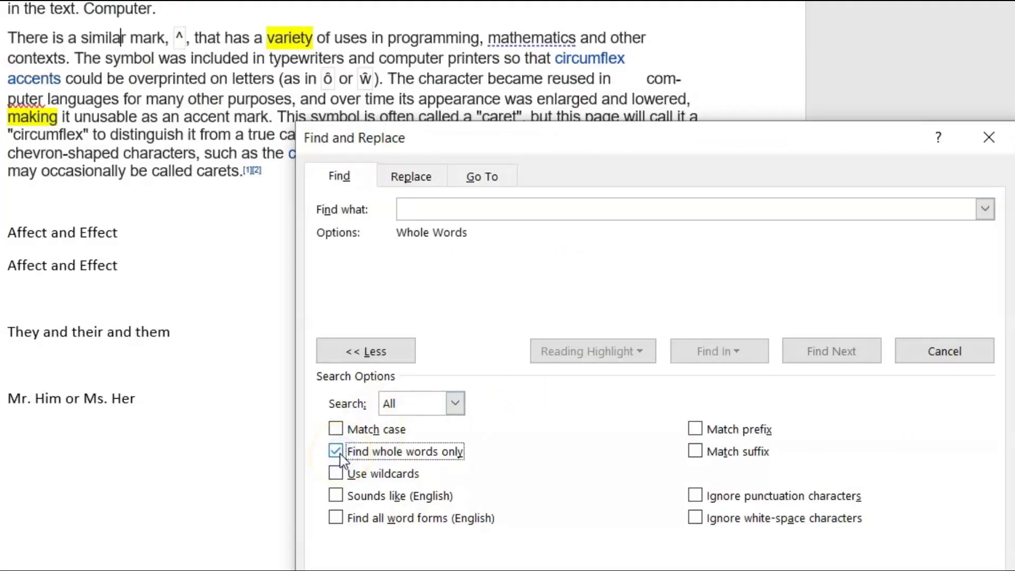
click(480, 207)
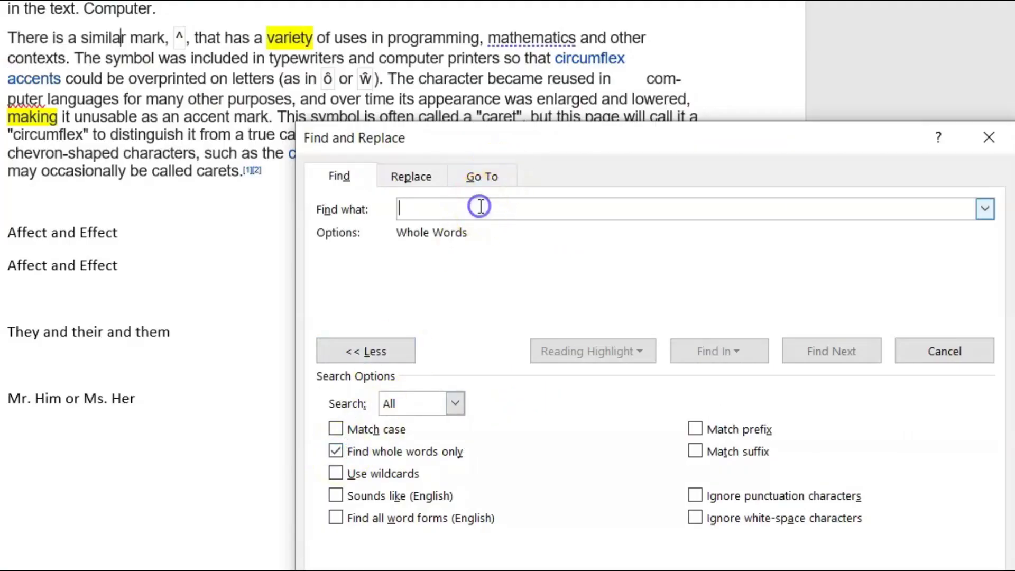
text(the)
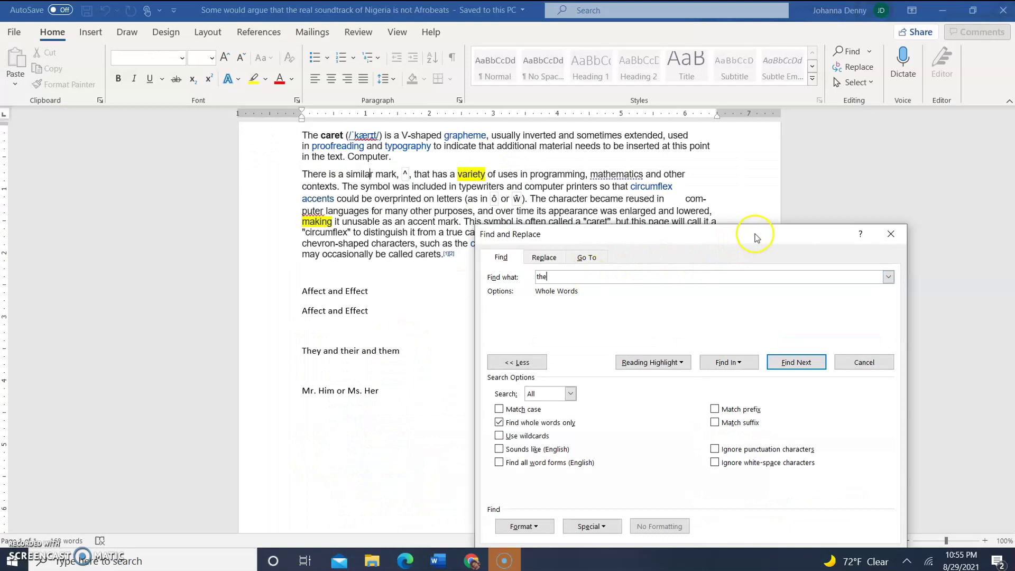
Step through each standalone 'the' until Word reports the search finished, then dismiss the message.
drag(755, 238, 593, 203)
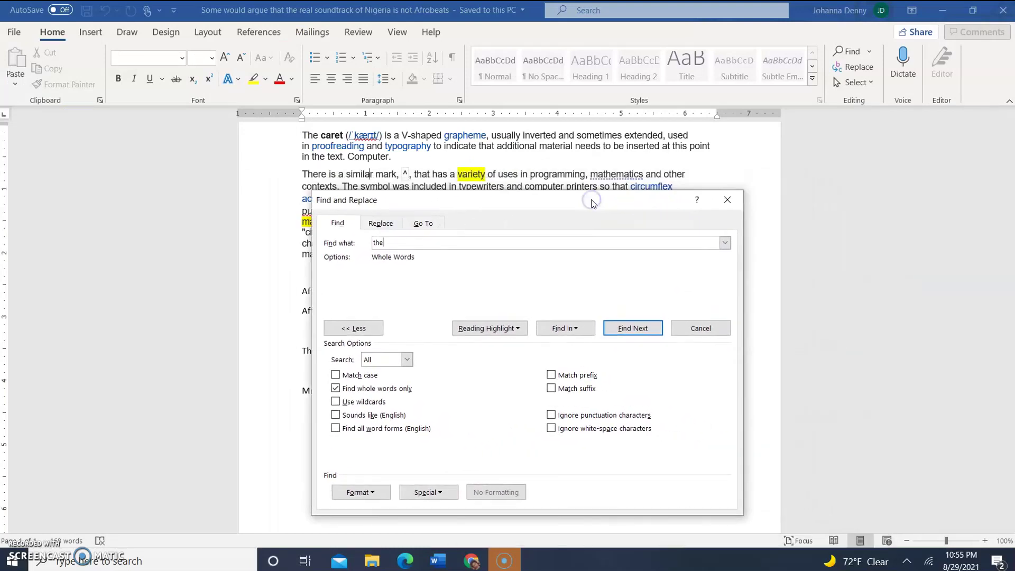
click(628, 332)
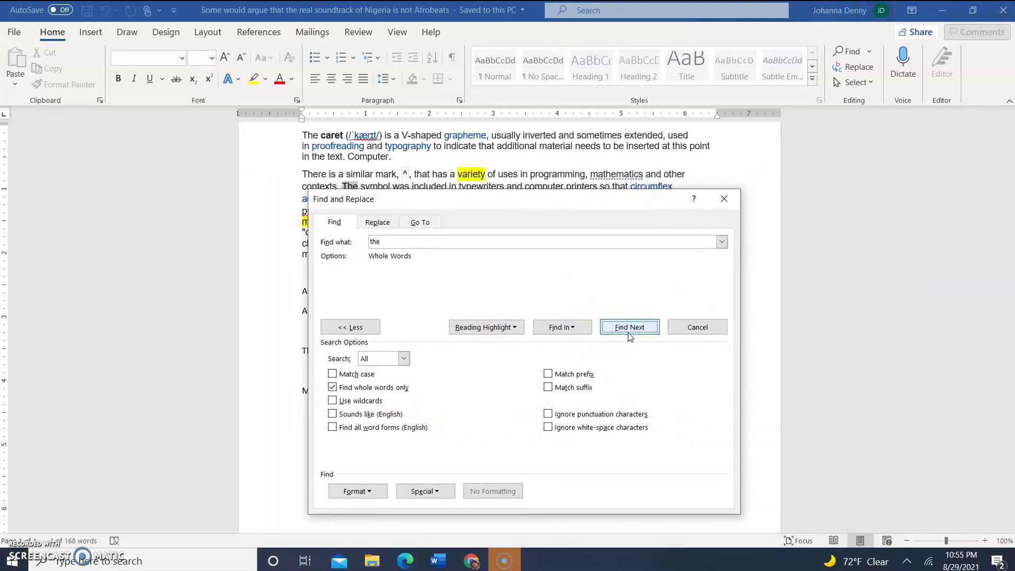
click(629, 332)
click(628, 332)
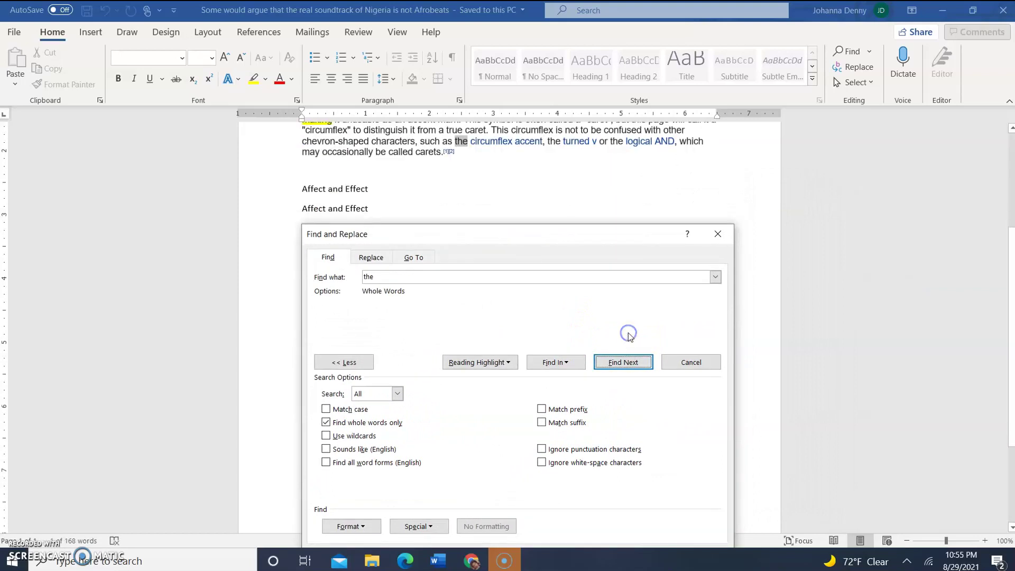
click(624, 362)
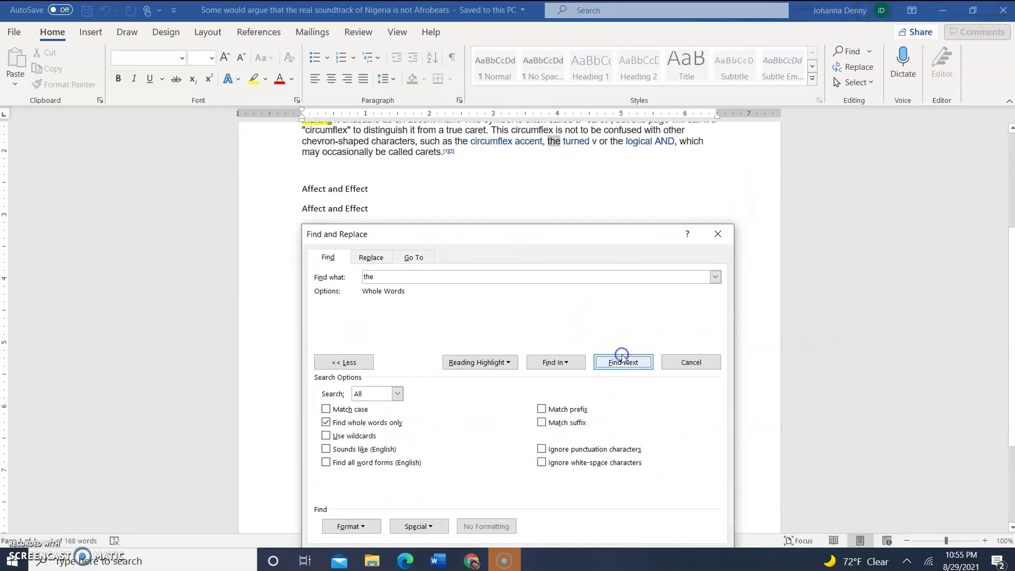
click(619, 365)
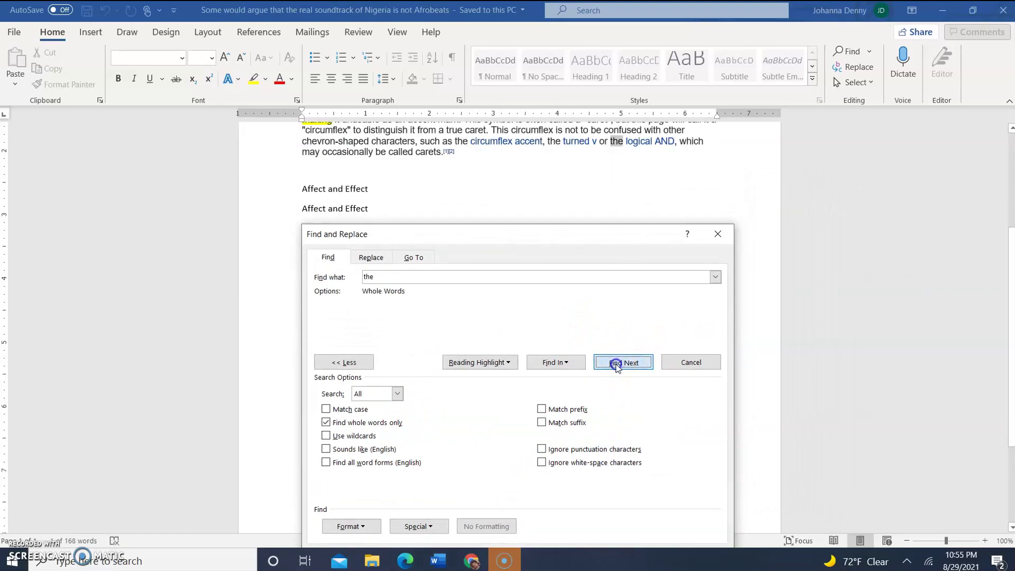
click(617, 365)
click(617, 365)
click(617, 365)
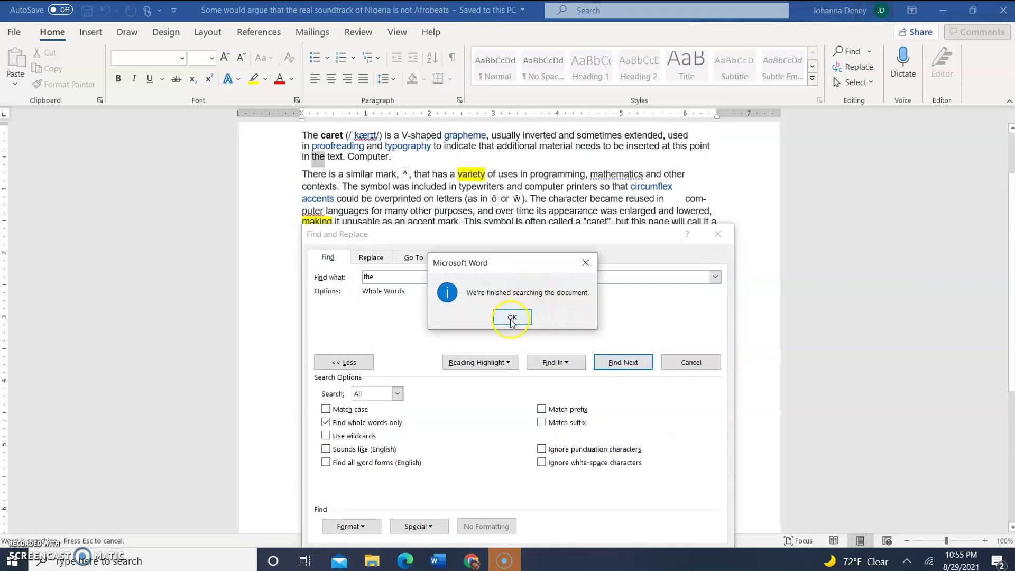
click(510, 318)
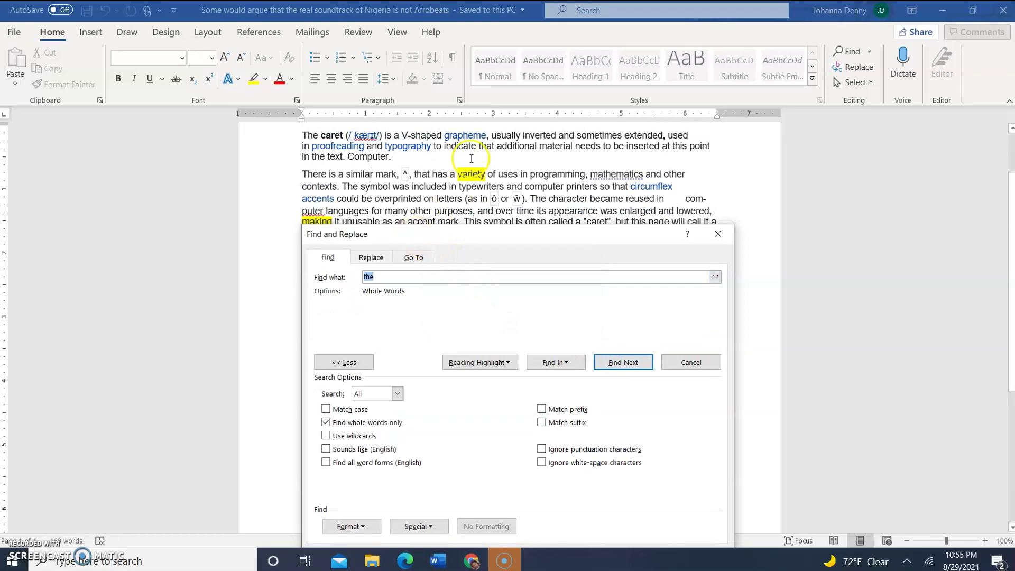
drag(435, 233, 428, 175)
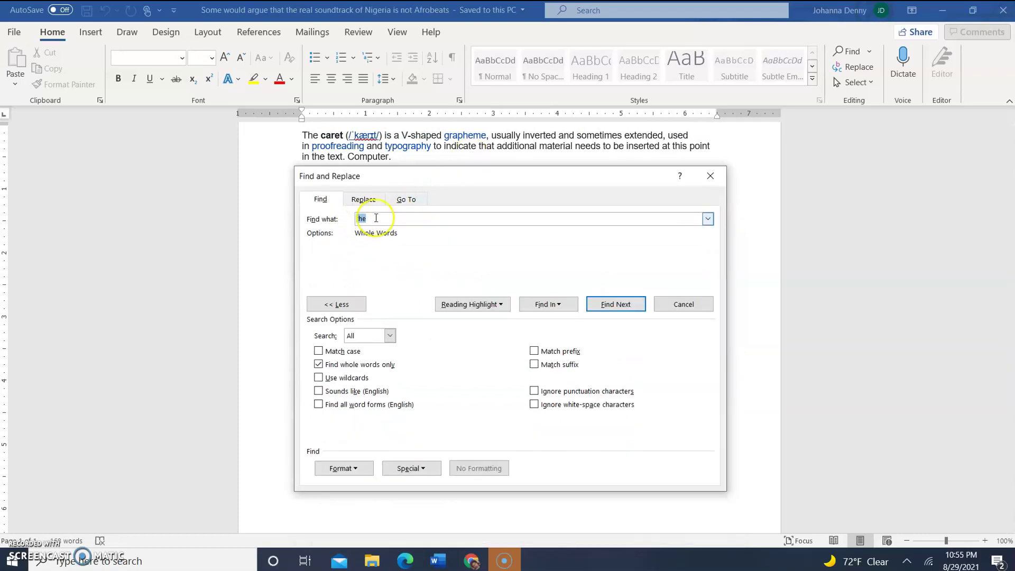